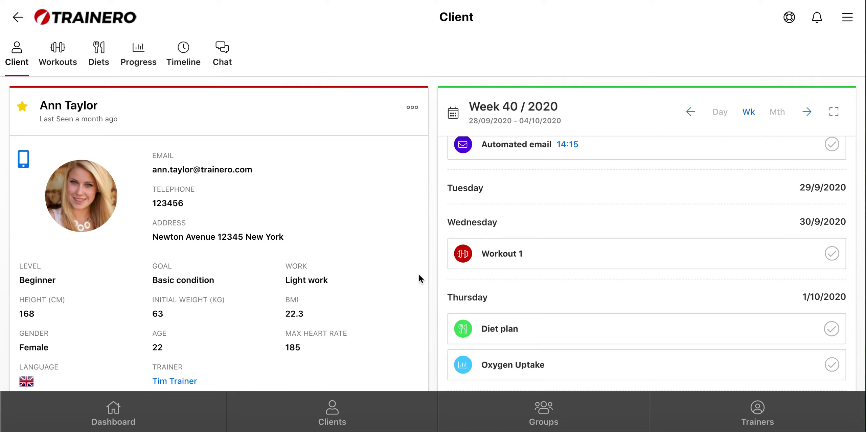
# Step: Open the client's timelines and check the options for adding a new timeline
pyautogui.click(189, 61)
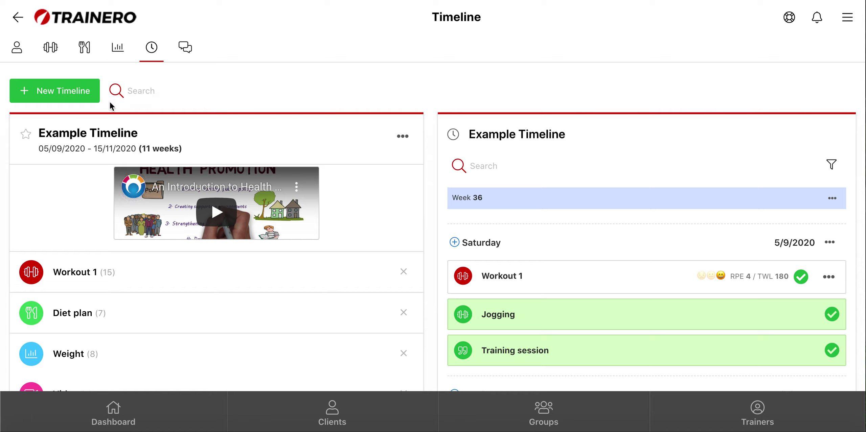
pyautogui.click(68, 96)
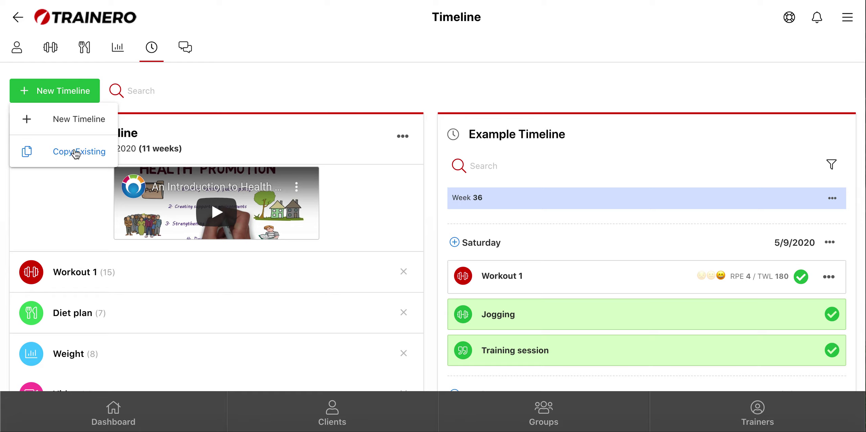
pyautogui.click(201, 98)
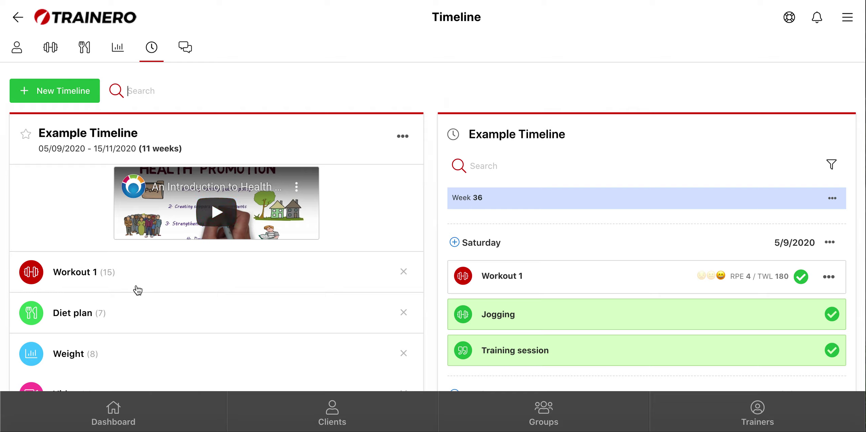
# Step: Look through the Example Timeline's program list and its scheduled events for week 36
pyautogui.scroll(-3, 137, 290)
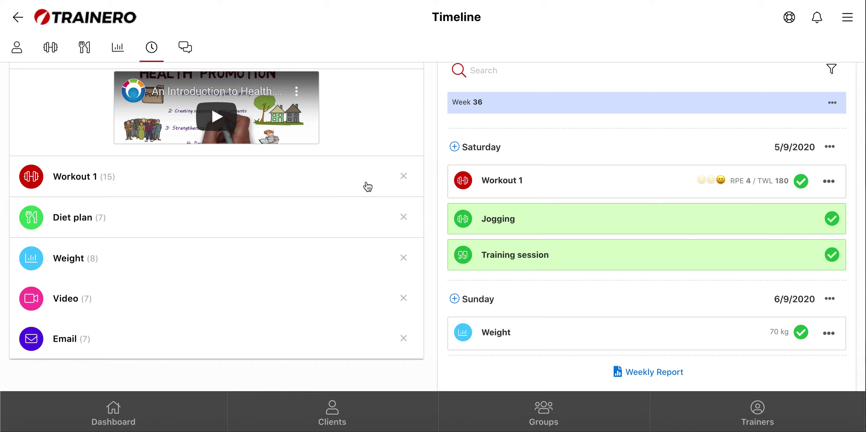
pyautogui.scroll(3, 371, 188)
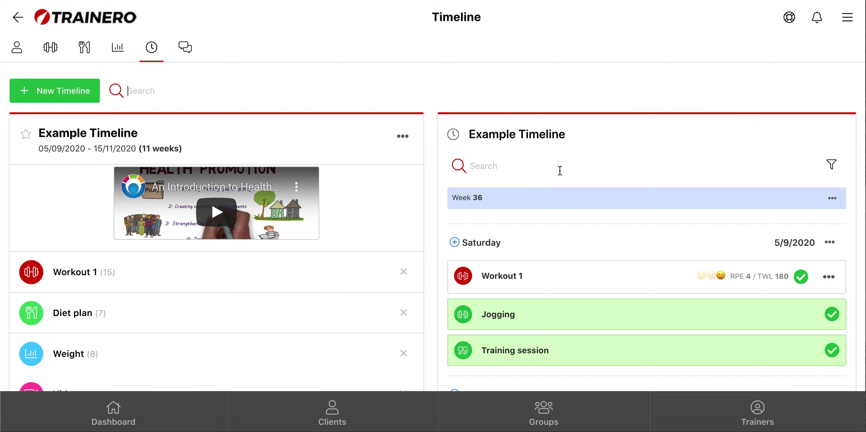
pyautogui.scroll(-2, 559, 171)
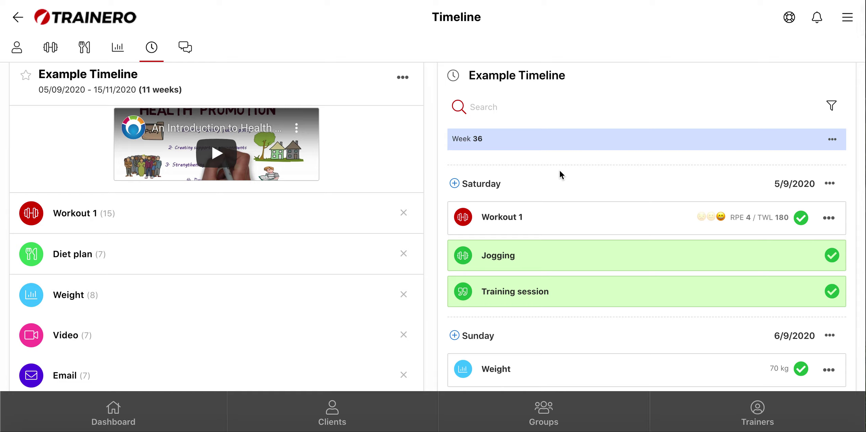
pyautogui.scroll(-1, 559, 171)
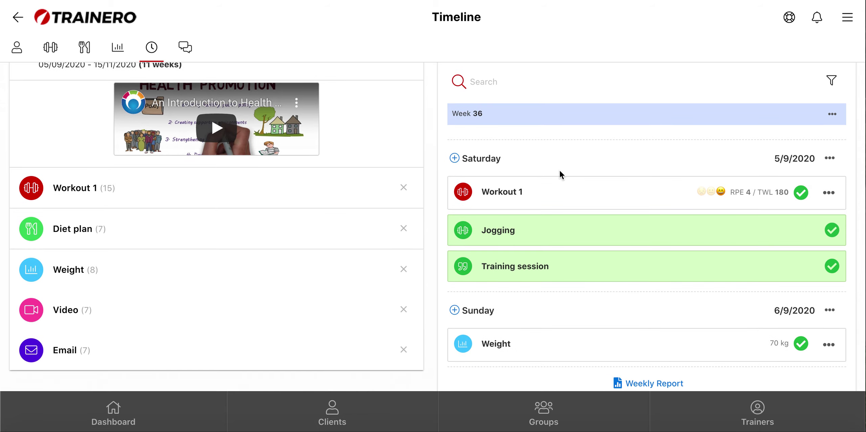
pyautogui.scroll(1, 559, 170)
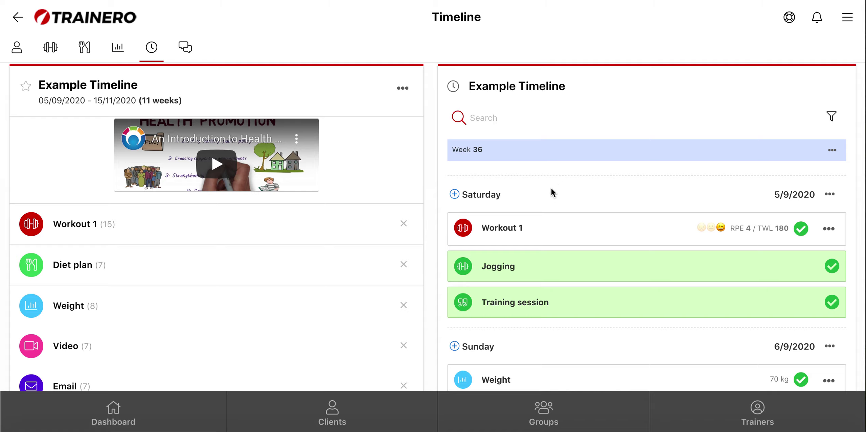
# Step: View the event types available for Saturday 5/9/2020 and the options for adding a workout, without adding one
pyautogui.click(453, 194)
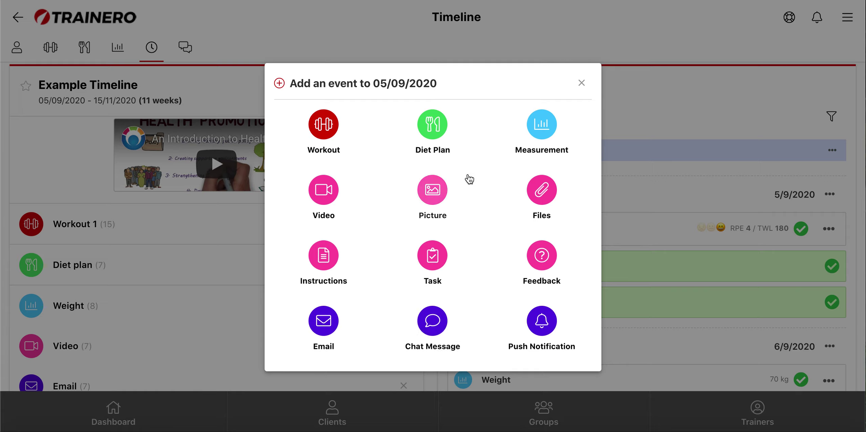
pyautogui.click(331, 135)
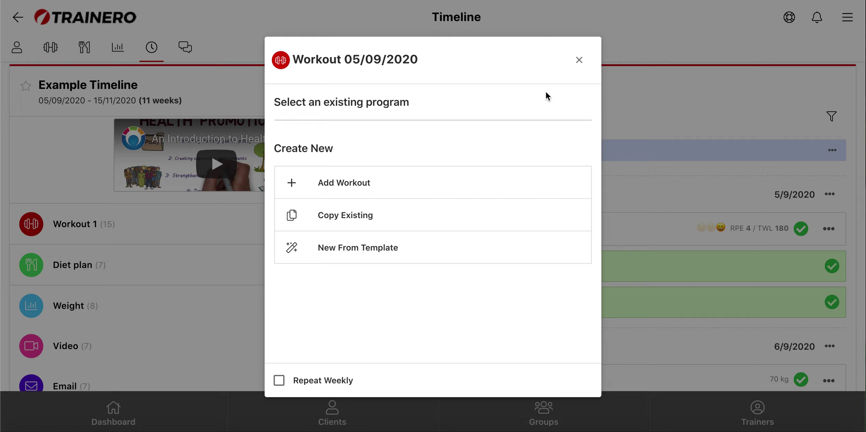
pyautogui.click(578, 61)
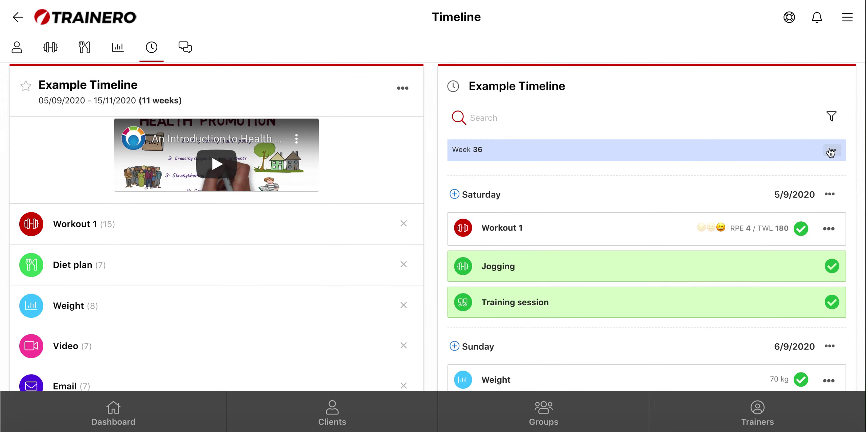
# Step: View the copy, paste and cut options for week 36, for Saturday 5/9/2020 and for that day's Workout 1 event
pyautogui.click(831, 151)
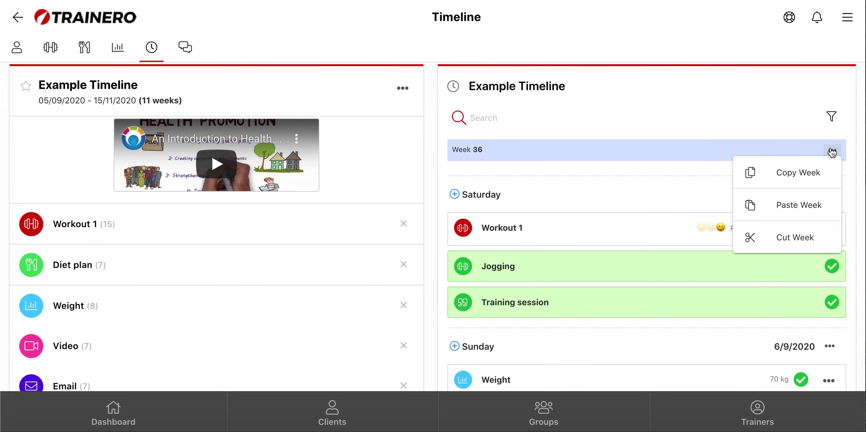
pyautogui.click(700, 188)
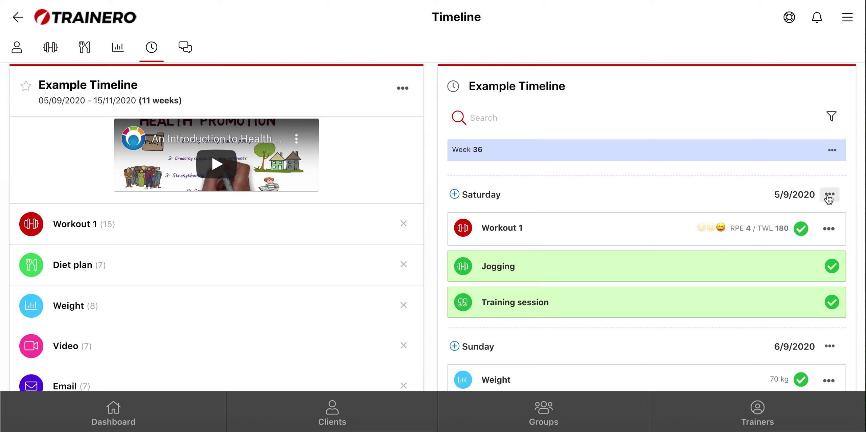
pyautogui.click(829, 196)
pyautogui.click(719, 194)
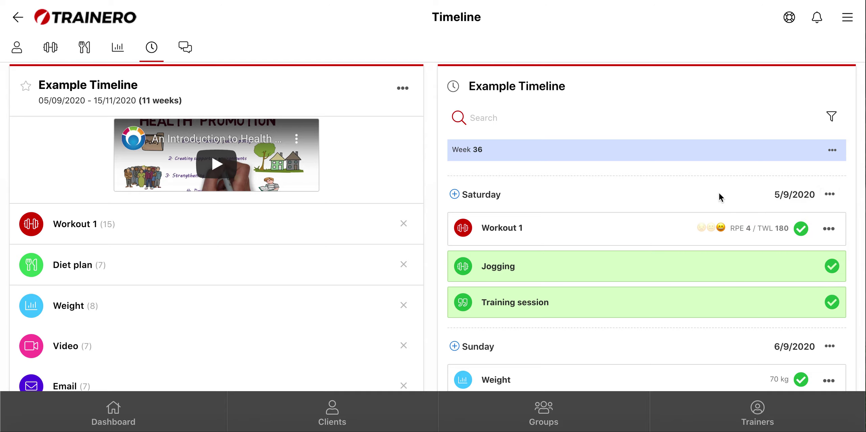
pyautogui.click(831, 230)
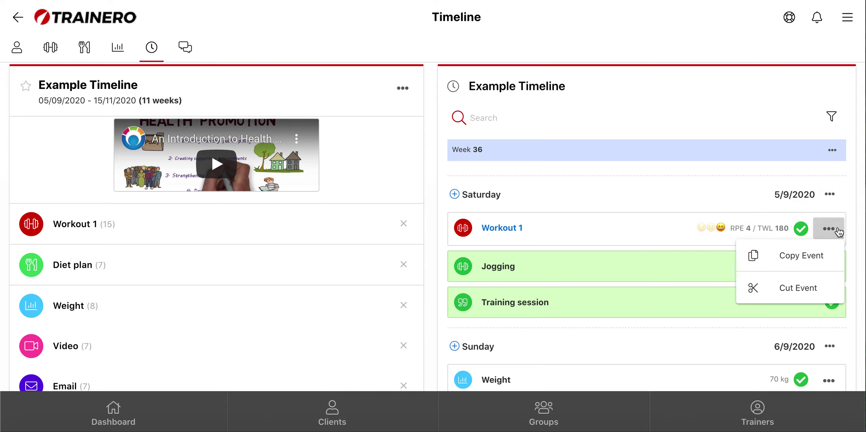
pyautogui.click(727, 200)
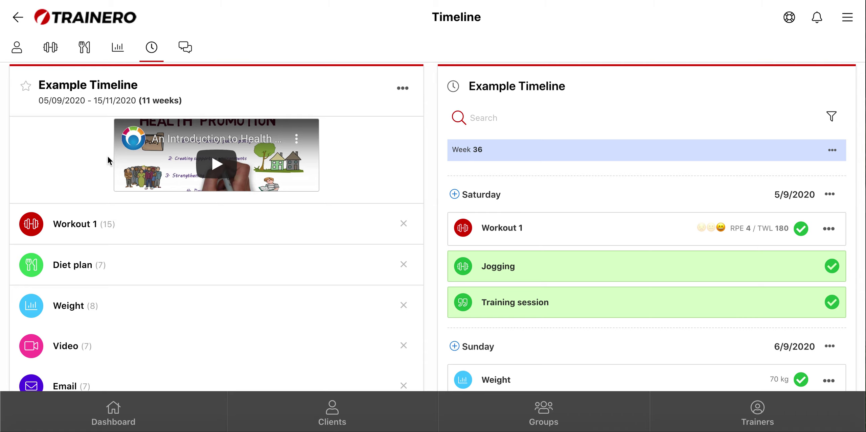
# Step: Browse the existing timelines offered for copying, and close the list without copying one
pyautogui.scroll(2, 108, 151)
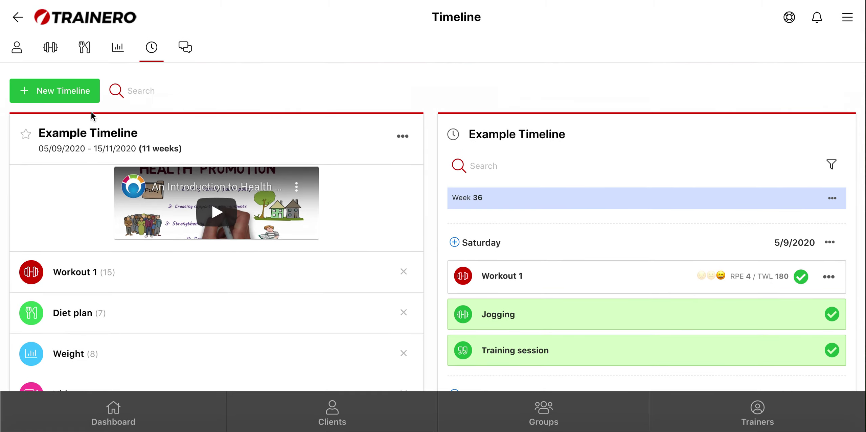
pyautogui.click(63, 99)
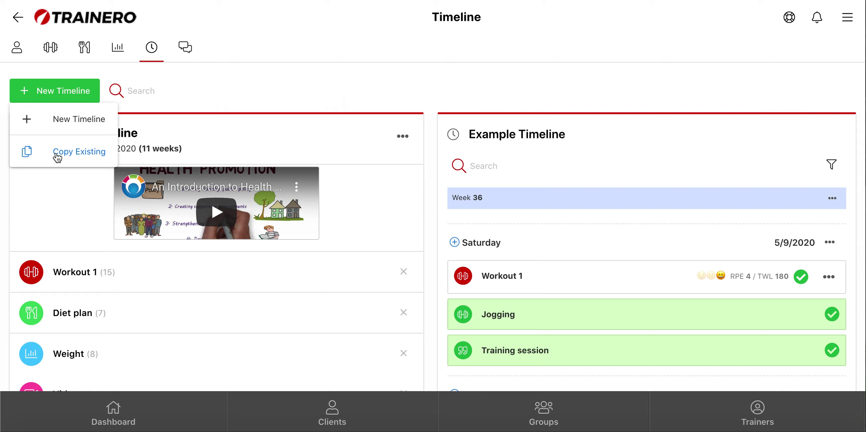
pyautogui.click(58, 156)
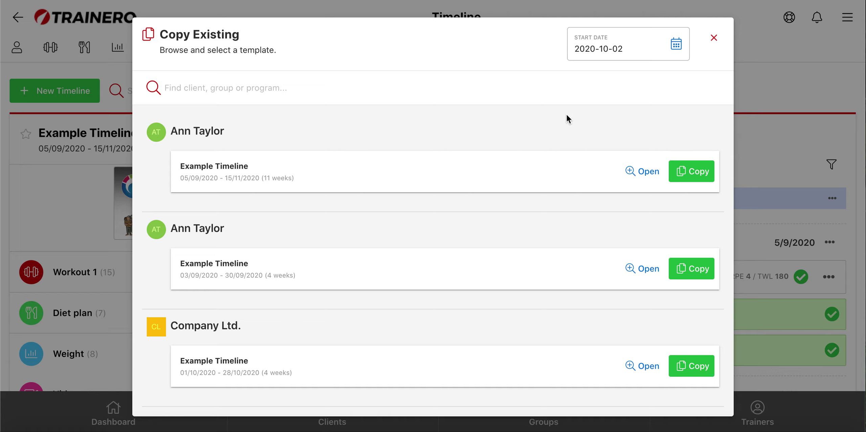
pyautogui.click(713, 37)
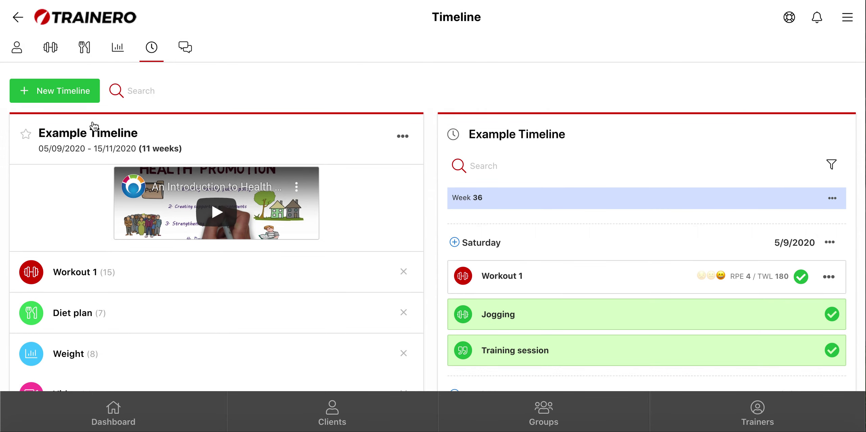
# Step: Create a new timeline named "dhjutu" with a duration of 9 weeks and the instructions "dshhztdtzr", and save it
pyautogui.click(61, 98)
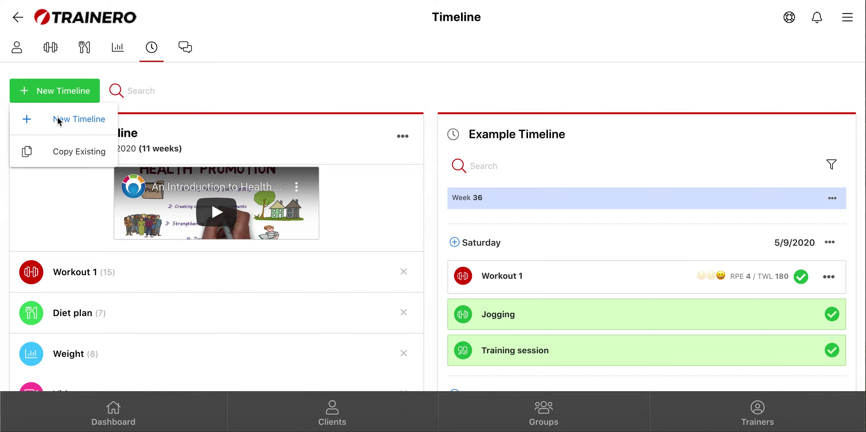
pyautogui.click(57, 117)
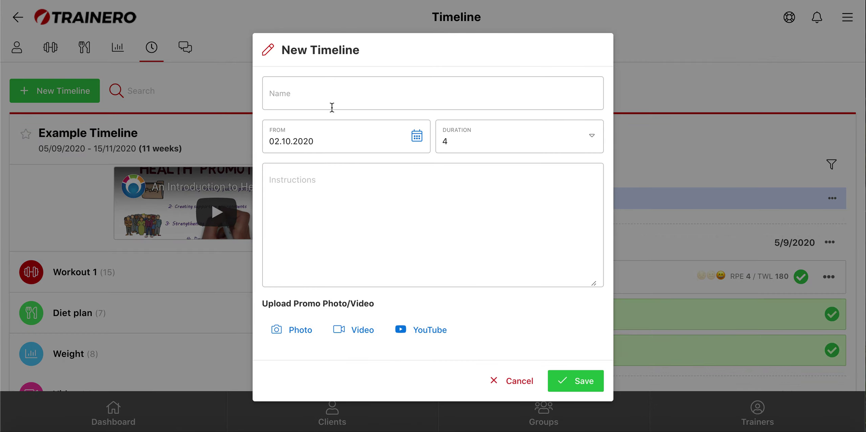
pyautogui.click(367, 95)
pyautogui.write('dhjutu')
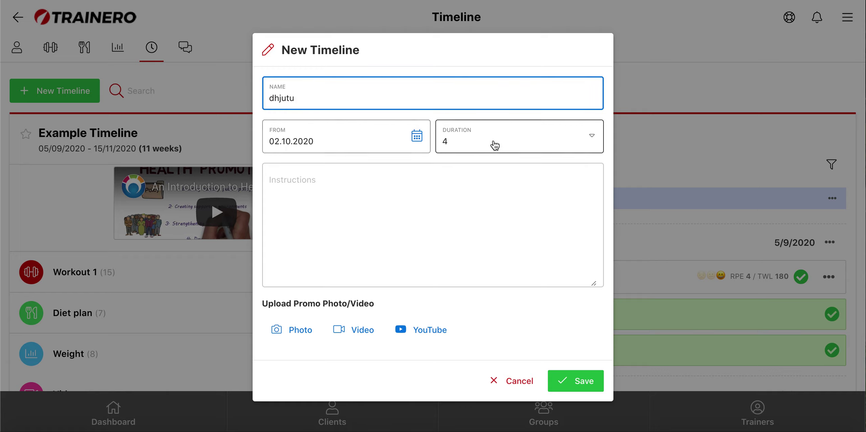
pyautogui.click(586, 142)
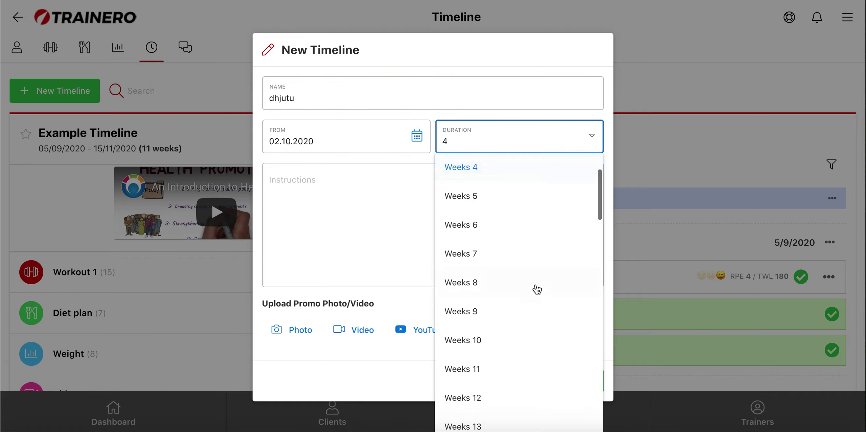
pyautogui.click(506, 306)
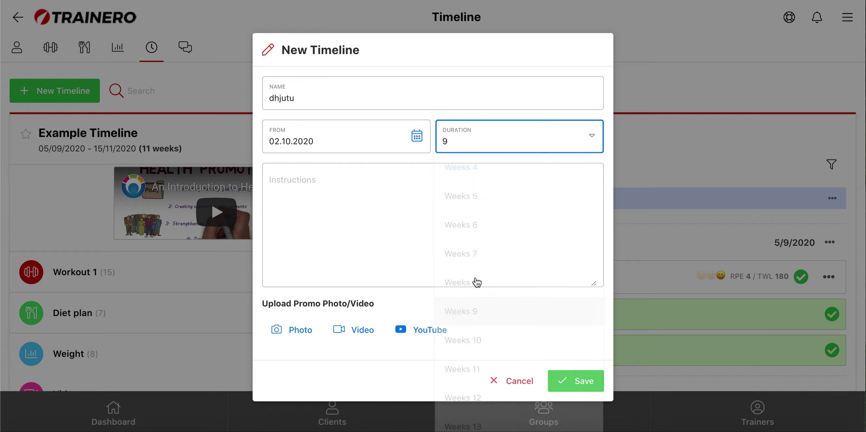
pyautogui.click(381, 230)
pyautogui.write('dshhztdtzr')
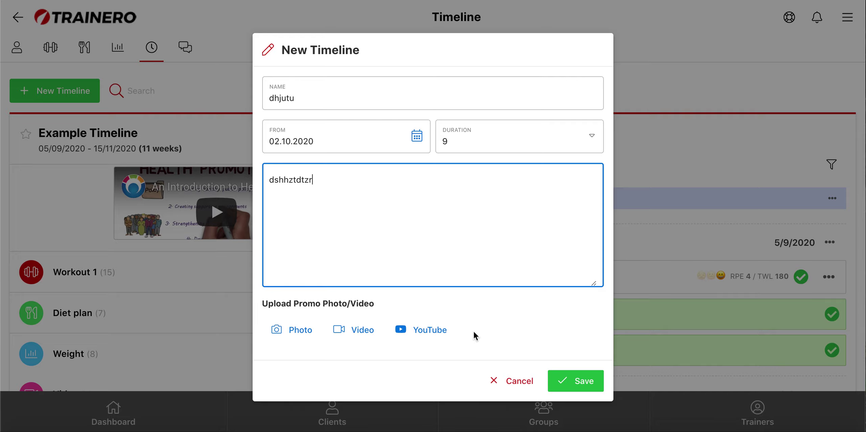
pyautogui.click(571, 380)
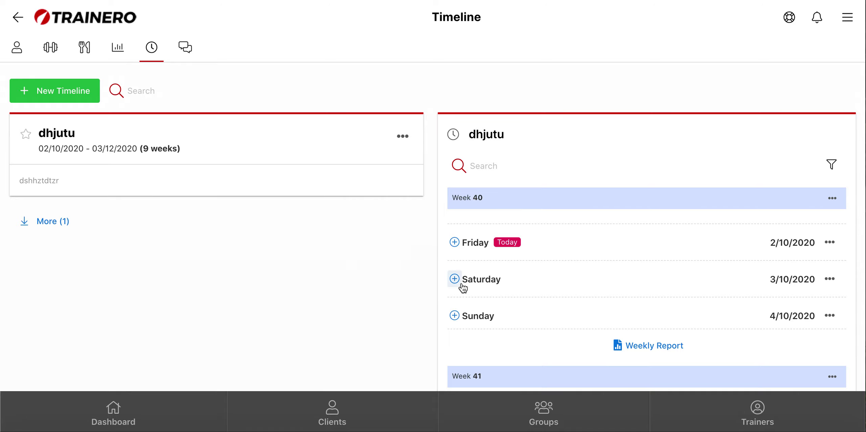
# Step: Add a Weight measurement event to Friday 2/10/2020 in the new timeline and set its time to 07:00
pyautogui.click(455, 242)
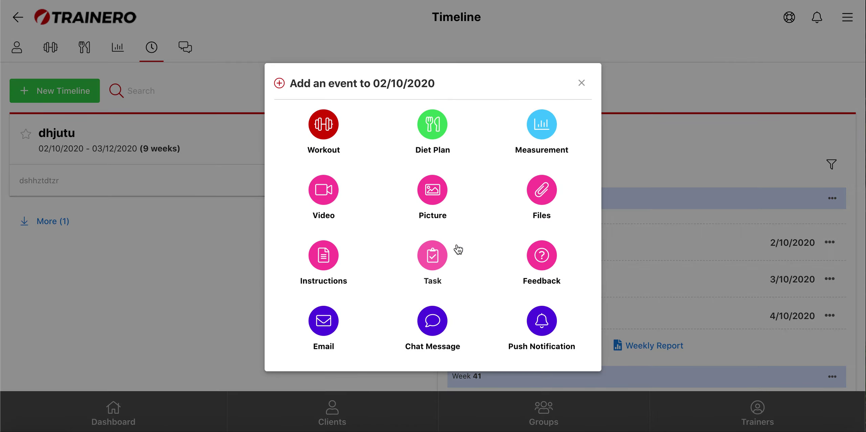
pyautogui.click(551, 132)
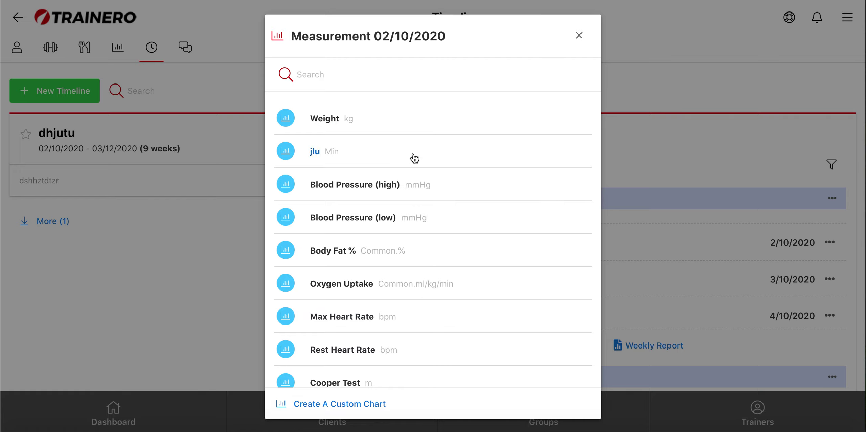
pyautogui.click(333, 119)
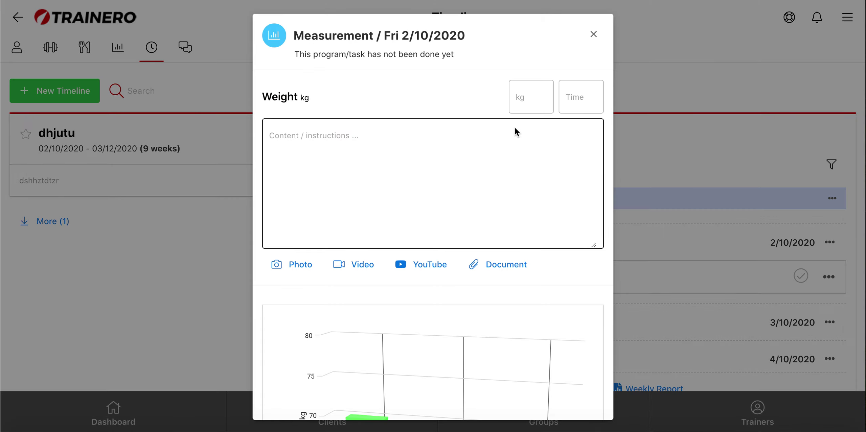
pyautogui.click(590, 107)
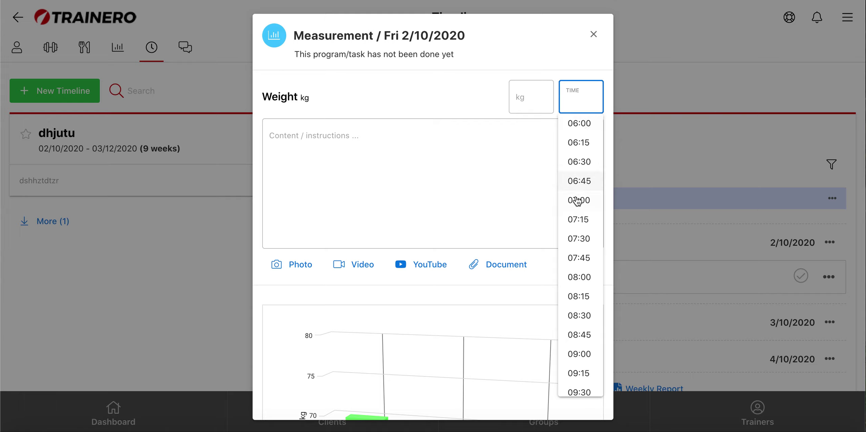
pyautogui.click(578, 200)
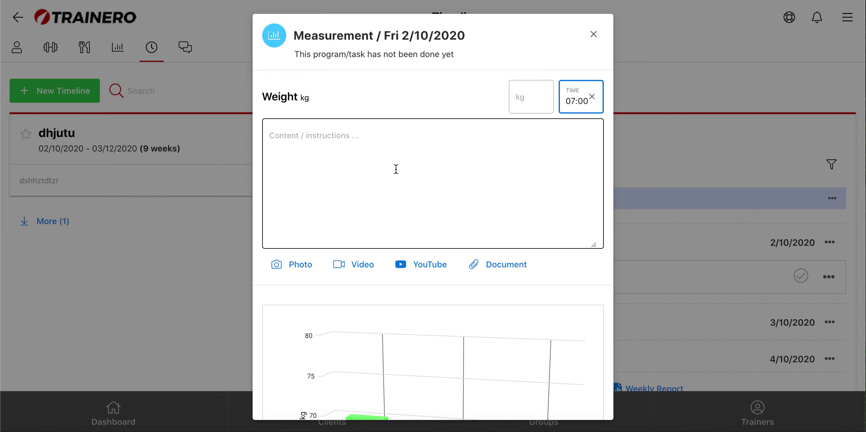
# Step: Examine the weight history chart in the measurement event
pyautogui.scroll(-1, 395, 169)
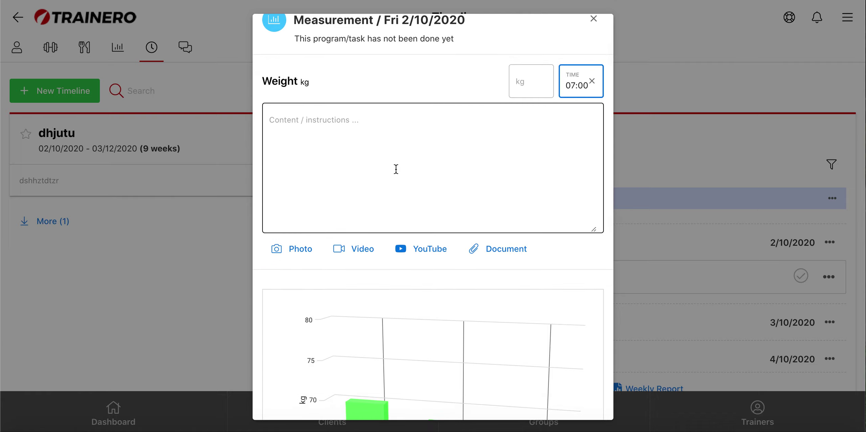
pyautogui.scroll(-1, 396, 169)
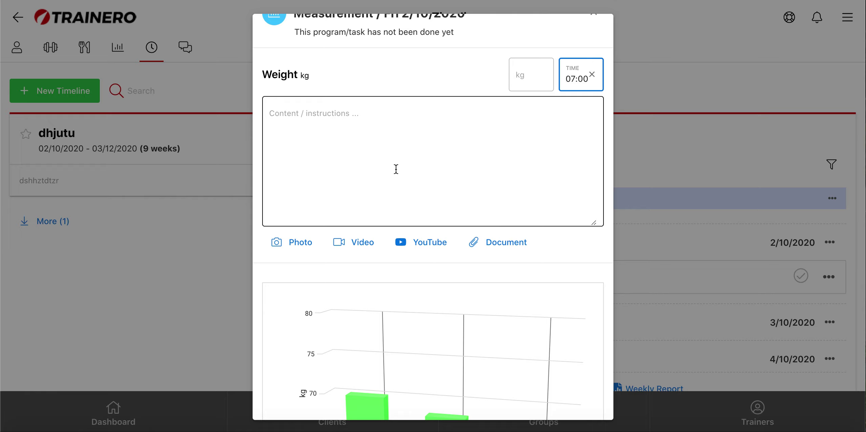
pyautogui.scroll(-4, 395, 170)
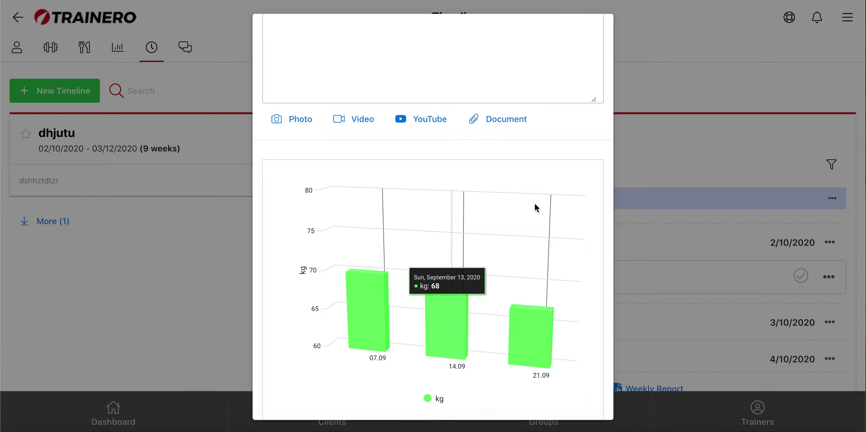
# Step: Preview the weight history as an area chart and as 3D columns, and view its colour palette without choosing a colour
pyautogui.scroll(-3, 534, 205)
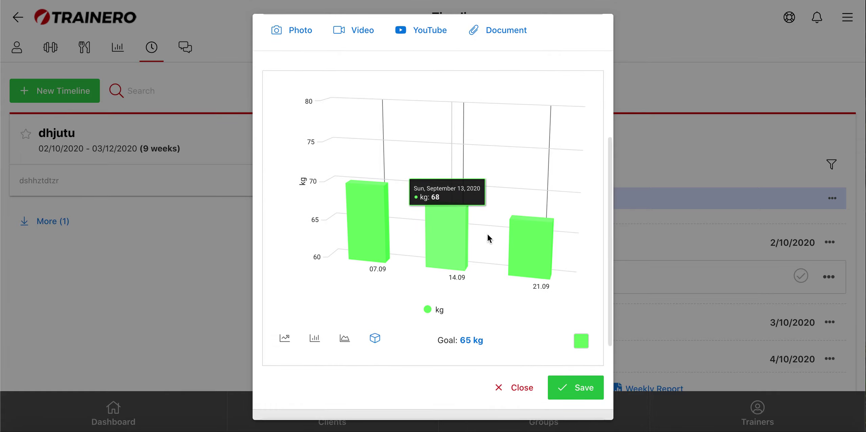
pyautogui.click(344, 338)
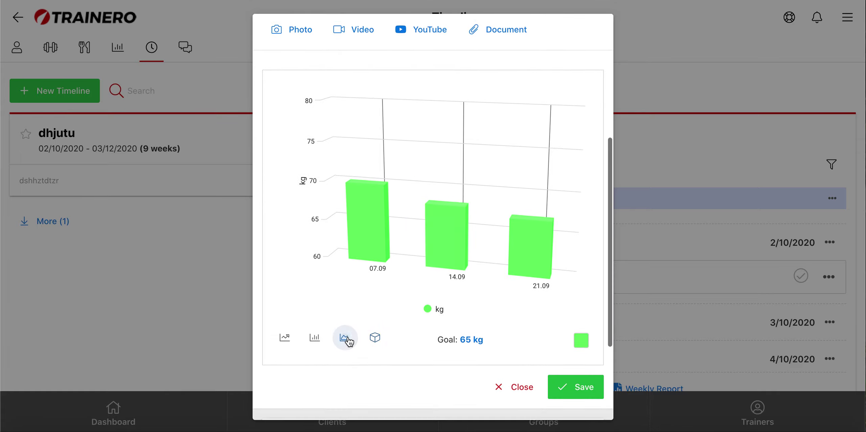
pyautogui.scroll(-5, 391, 323)
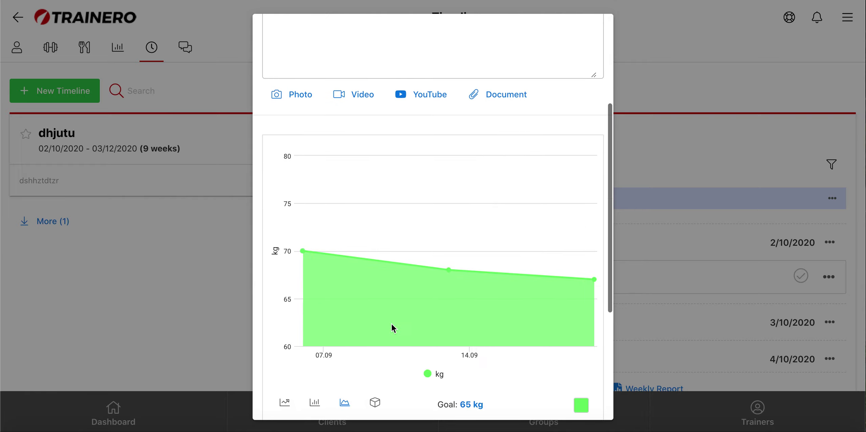
pyautogui.scroll(-3, 391, 323)
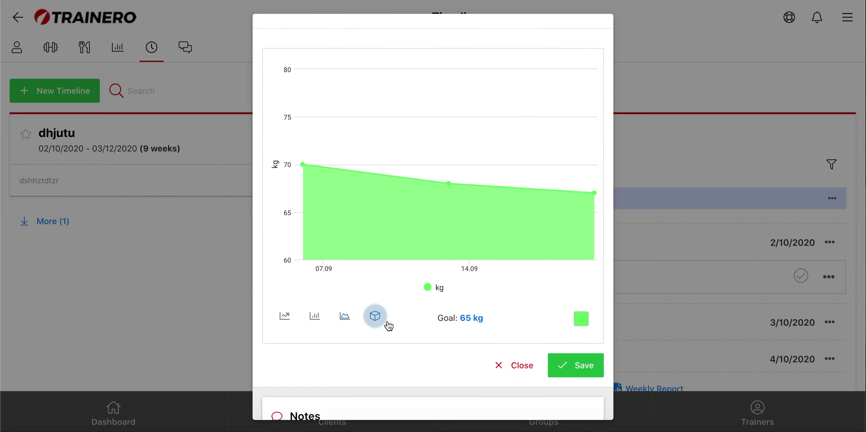
pyautogui.click(375, 317)
pyautogui.click(581, 318)
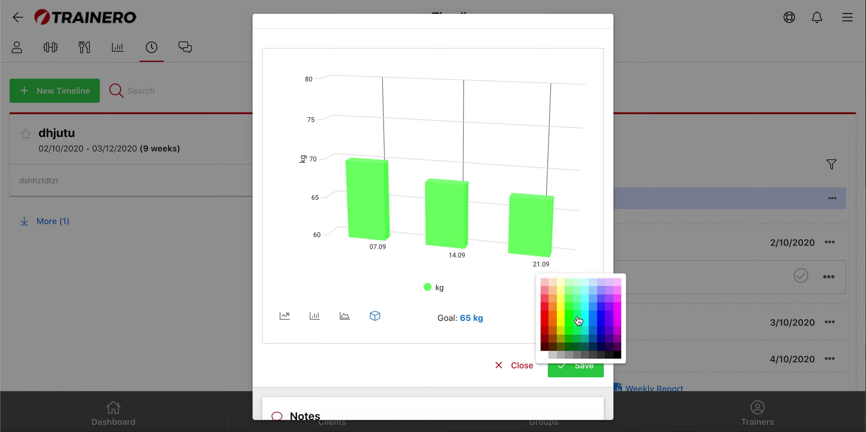
pyautogui.click(494, 298)
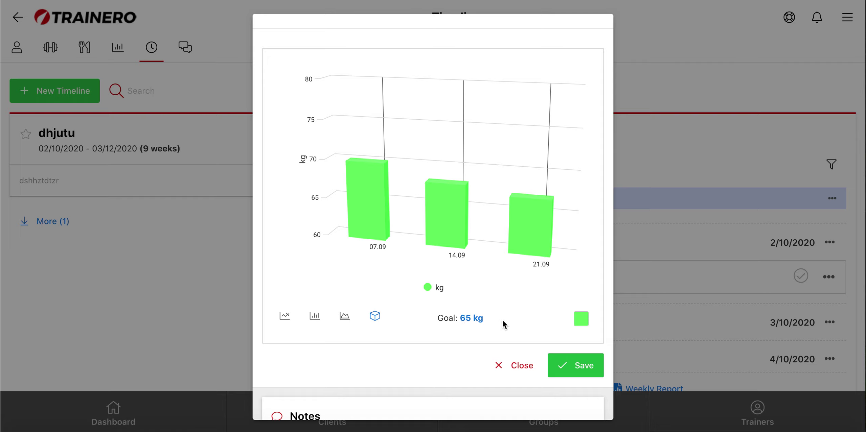
# Step: Look over the notes section of the weight measurement event and save the event
pyautogui.scroll(-4, 502, 322)
pyautogui.click(457, 362)
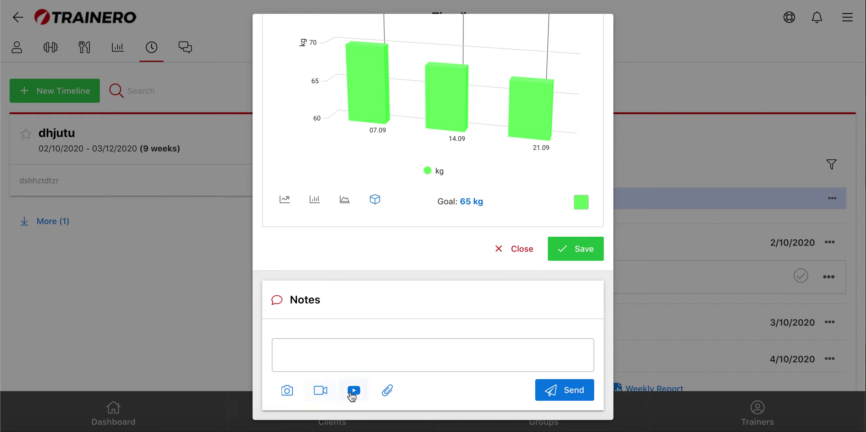
pyautogui.click(579, 249)
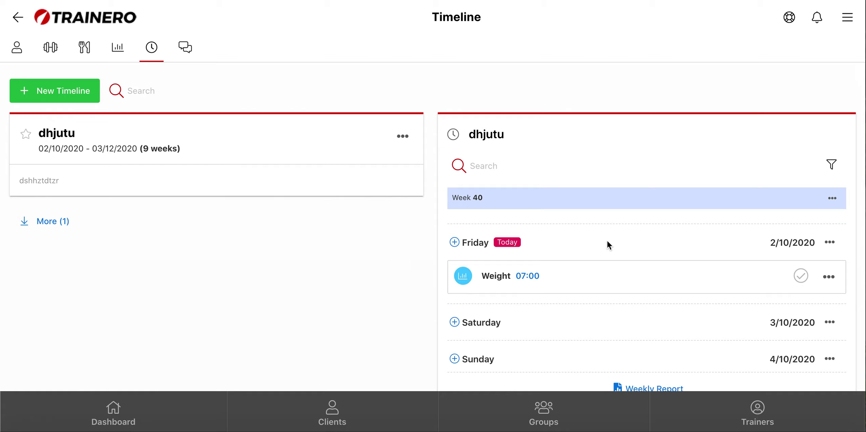
# Step: Create a Video event on Saturday 3/10/2020 with the name "jyt" and the time 06:30
pyautogui.click(454, 323)
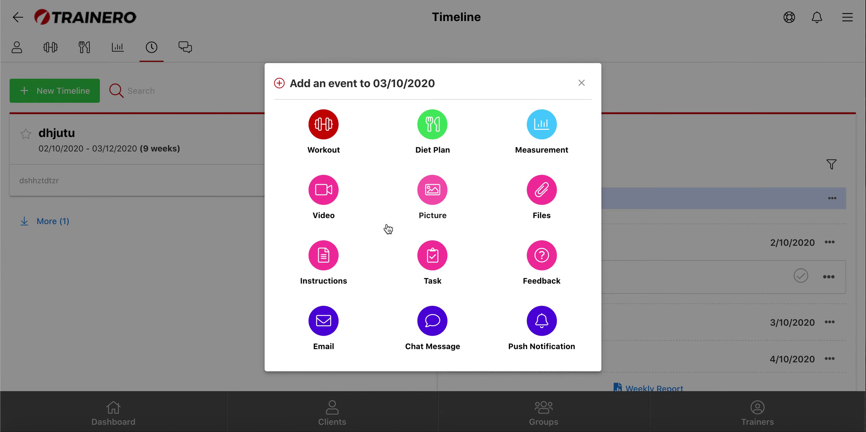
pyautogui.click(330, 203)
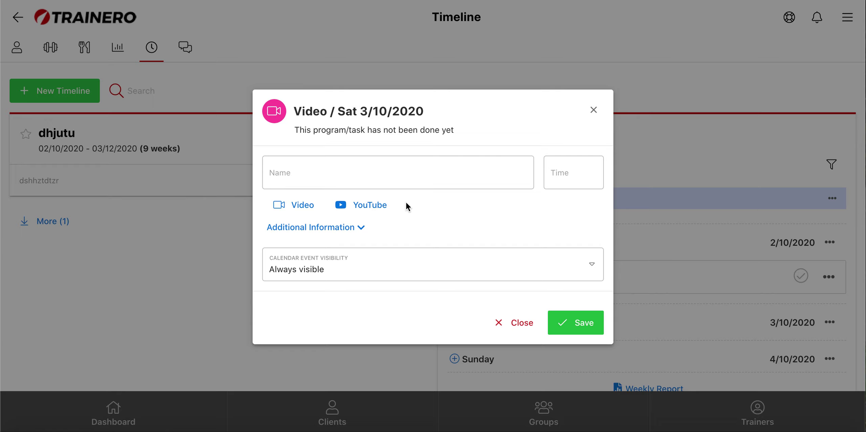
pyautogui.click(362, 176)
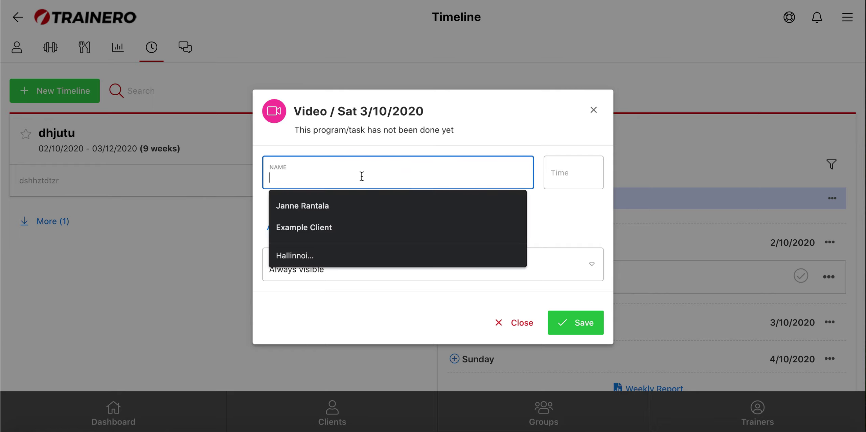
pyautogui.write('jyt')
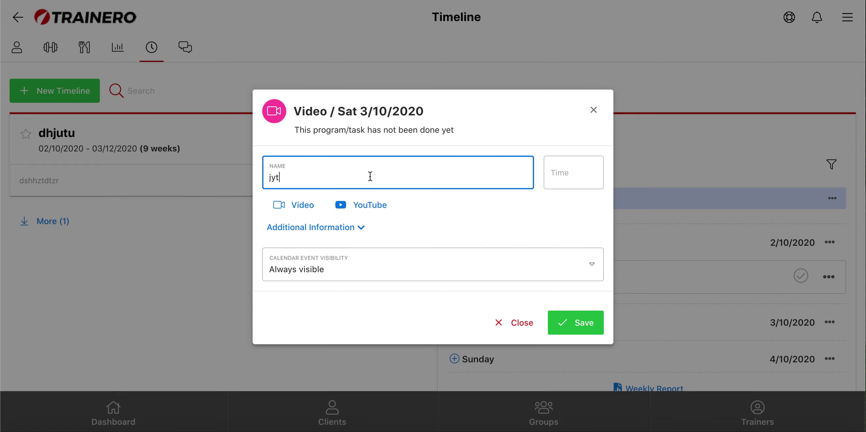
pyautogui.click(569, 185)
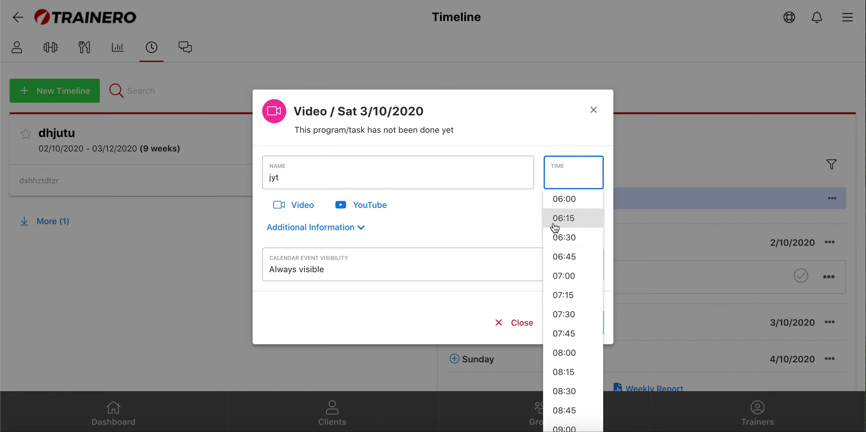
pyautogui.click(553, 235)
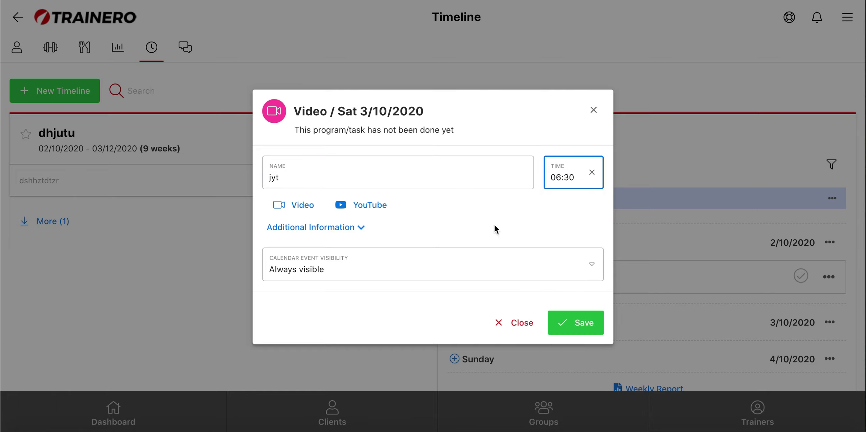
# Step: Review the calendar visibility choices for the video event, keep "Always visible", and save the event
pyautogui.click(590, 266)
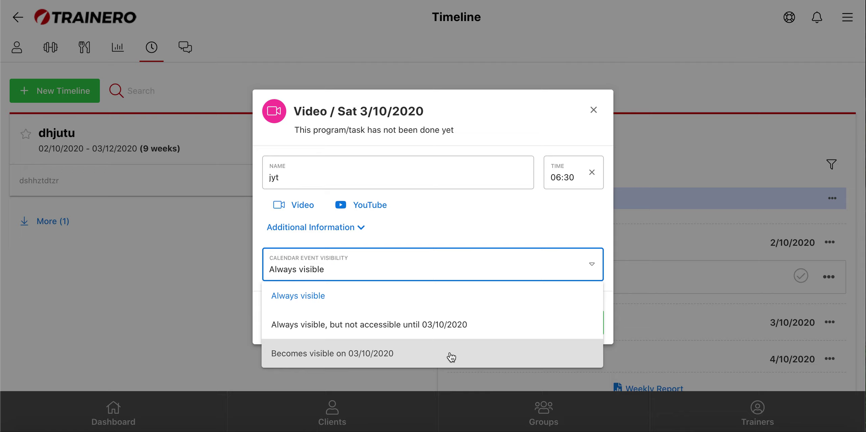
pyautogui.click(491, 233)
pyautogui.click(567, 321)
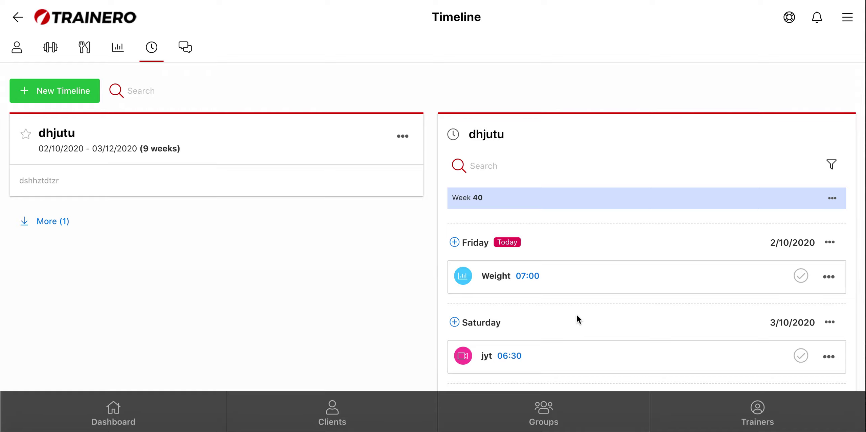
# Step: View the event types available for Sunday 4/10/2020 and close the selection without adding an event
pyautogui.scroll(-3, 578, 320)
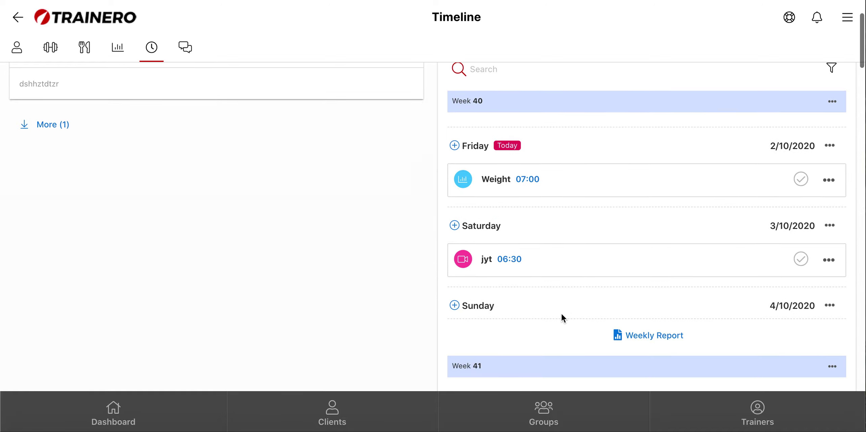
pyautogui.click(452, 308)
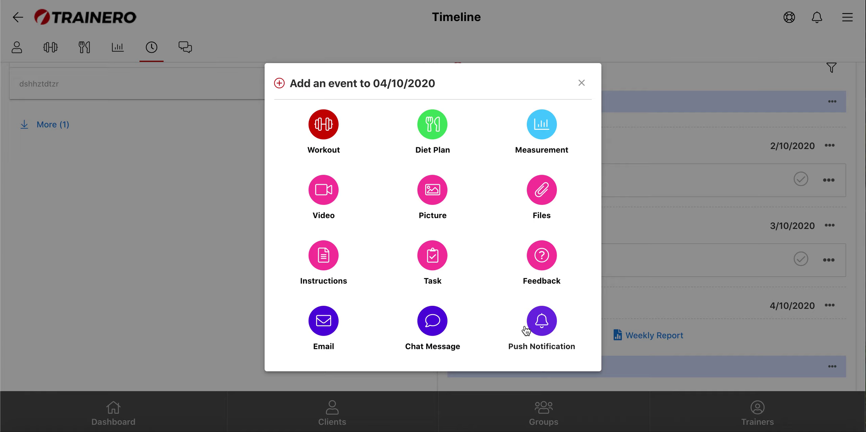
pyautogui.click(589, 92)
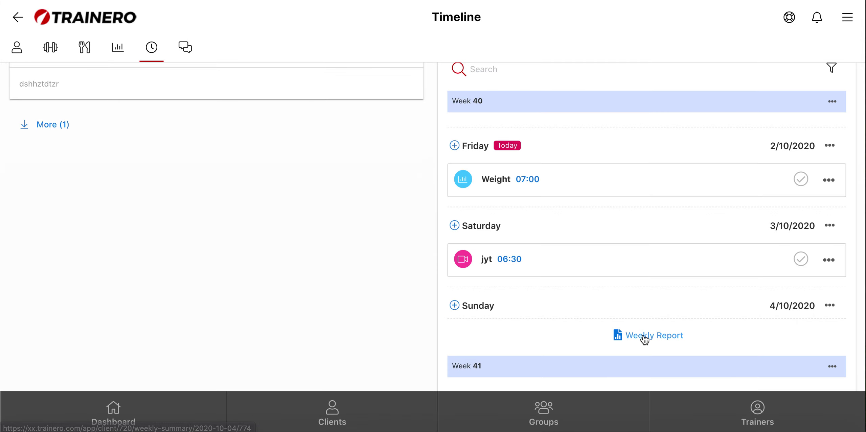
# Step: Examine the weekly report for week 40 and return to the timeline
pyautogui.click(644, 337)
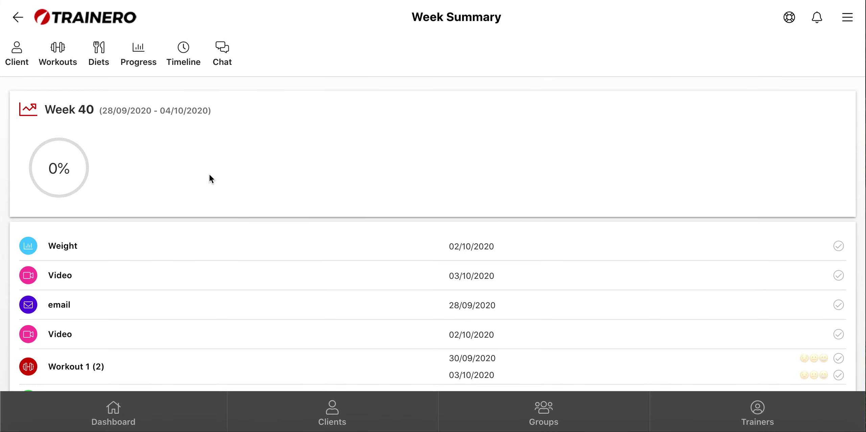
pyautogui.scroll(-5, 210, 175)
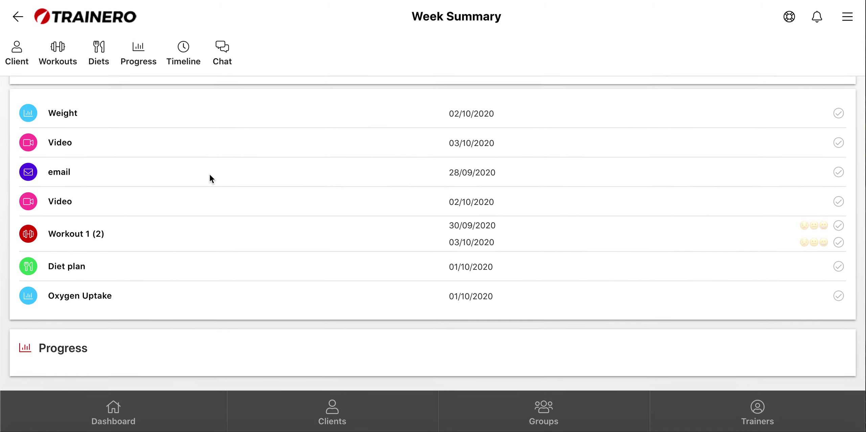
pyautogui.scroll(5, 209, 174)
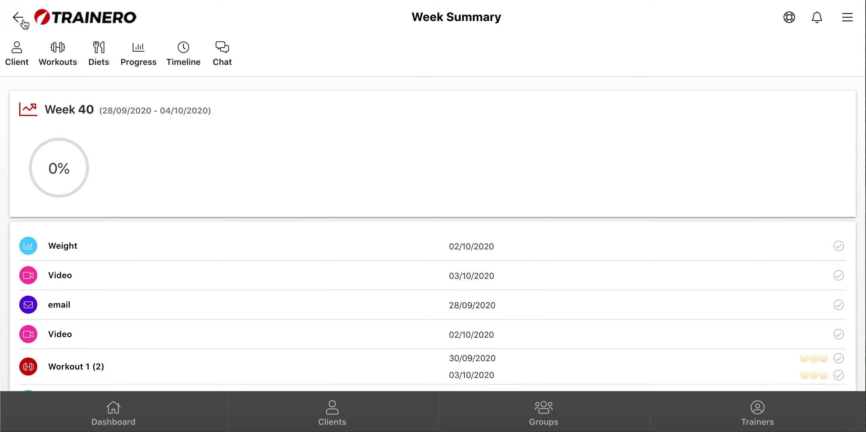
pyautogui.click(18, 19)
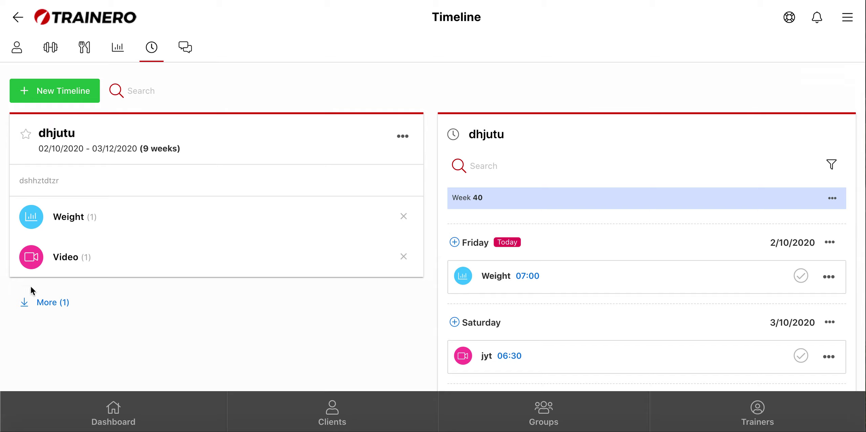
# Step: Show the remaining client timelines and open Example Timeline to look over its contents
pyautogui.click(42, 306)
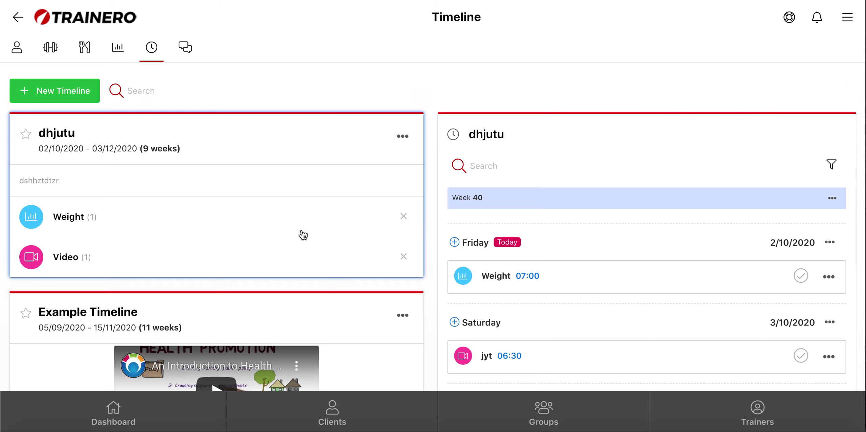
pyautogui.scroll(-3, 338, 260)
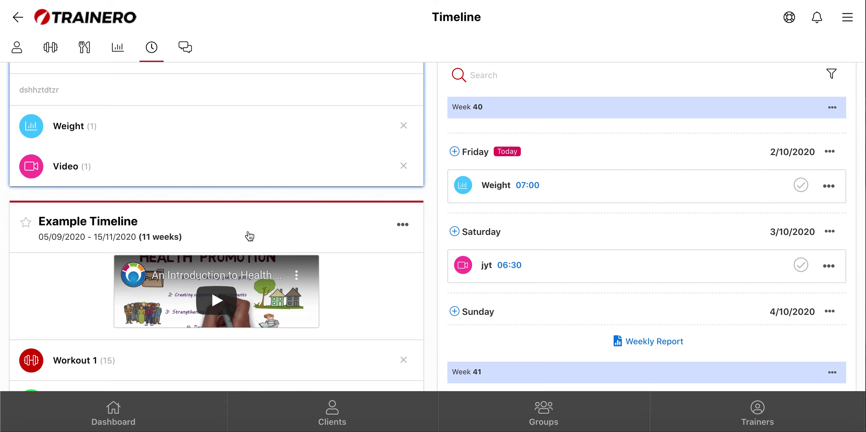
pyautogui.scroll(-5, 267, 236)
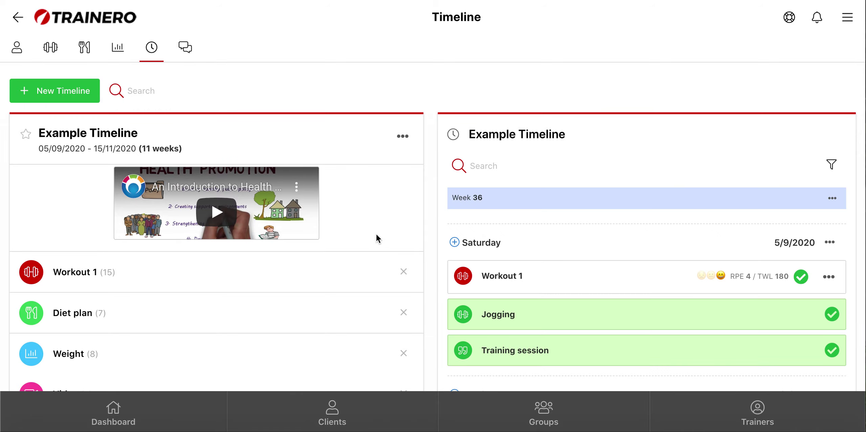
pyautogui.scroll(-3, 376, 233)
pyautogui.scroll(3, 380, 241)
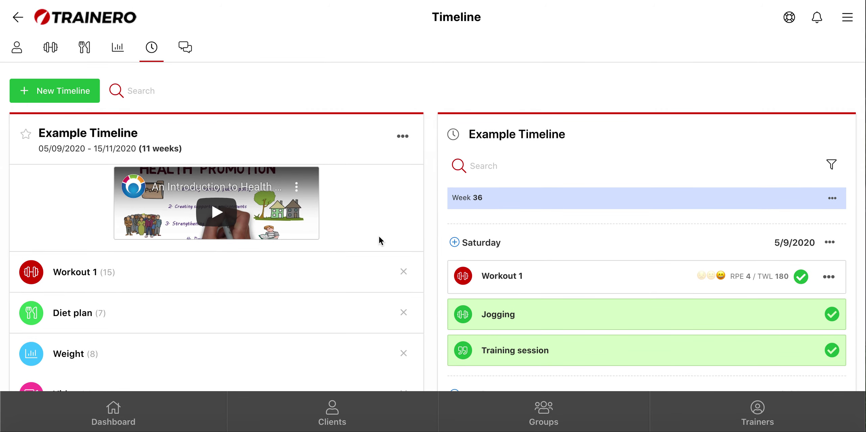